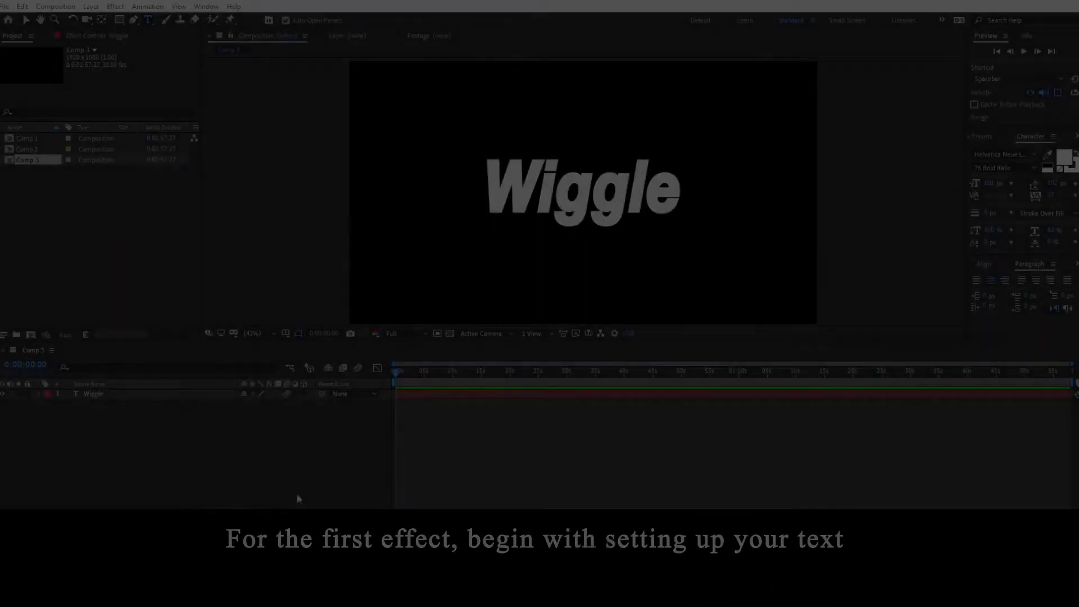
Select the Wiggle text layer, preview it, and reveal its Position property (960.0, 540.0).
key(v)
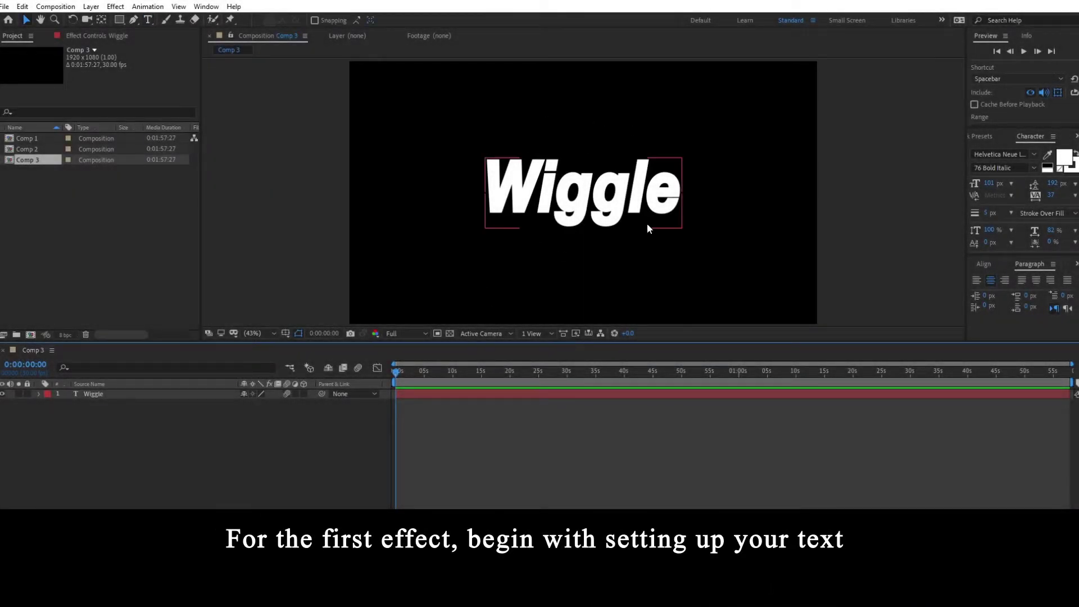
click(528, 193)
key(space)
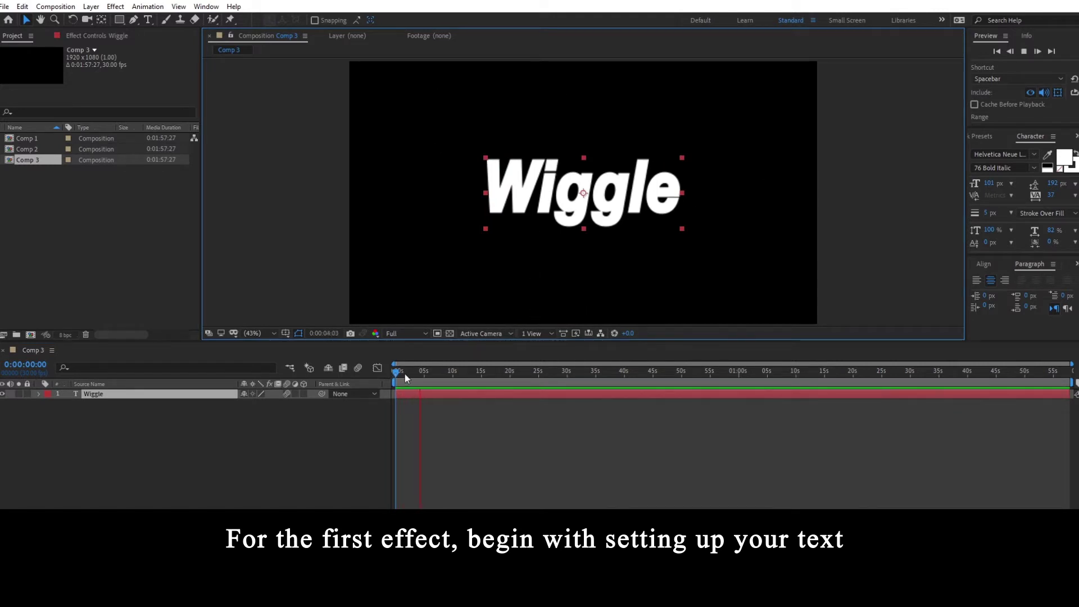
key(space)
key(equal)
key(equal)
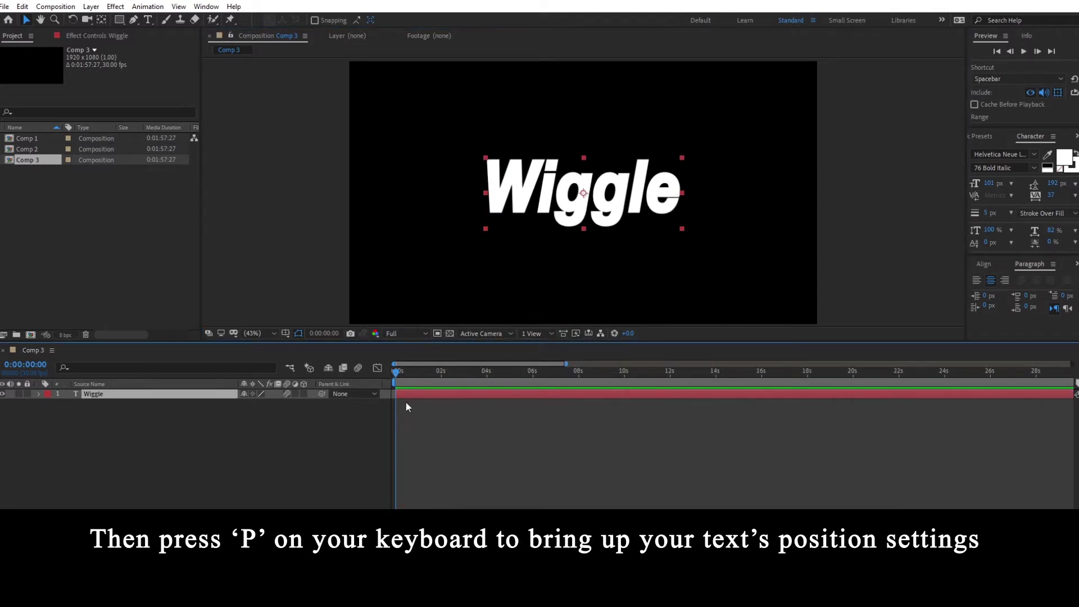
key(p)
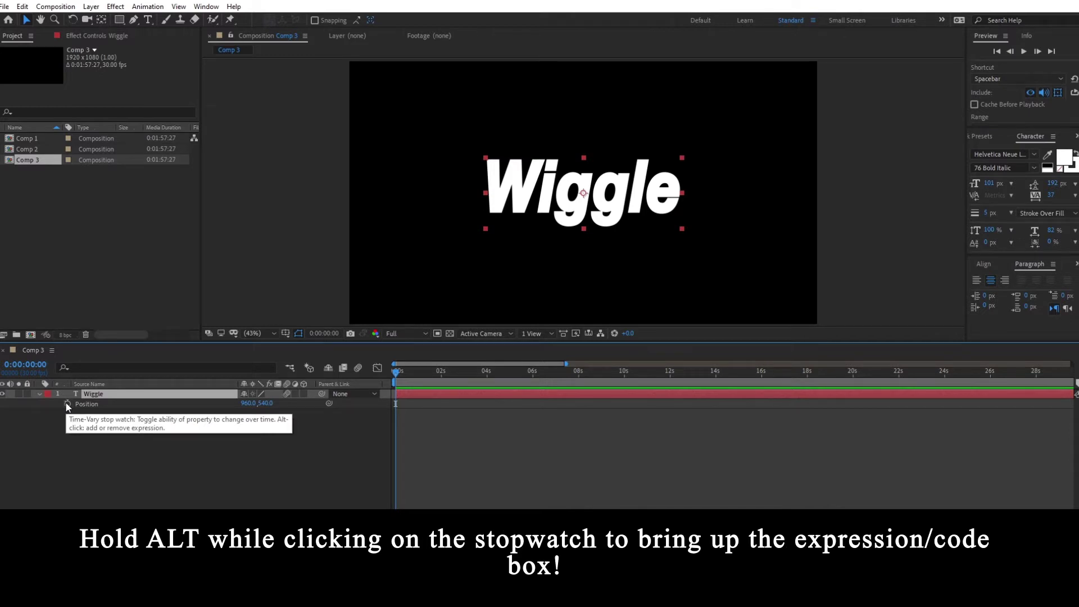
Give the layer's Position the expression wiggle(10,2) and preview the jittering text.
alt+click(67, 404)
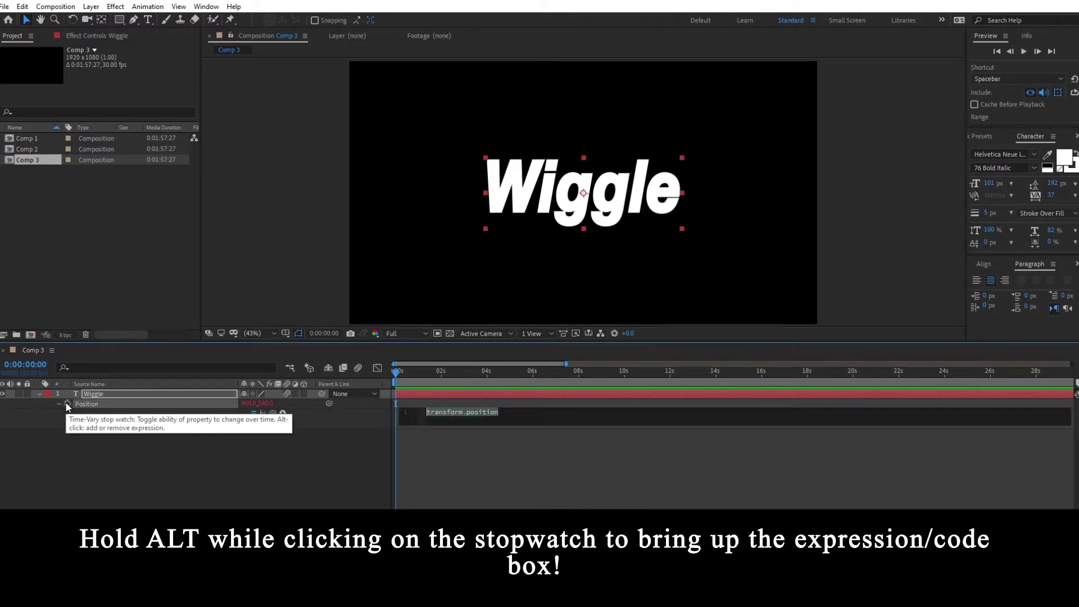
text(wiggle)
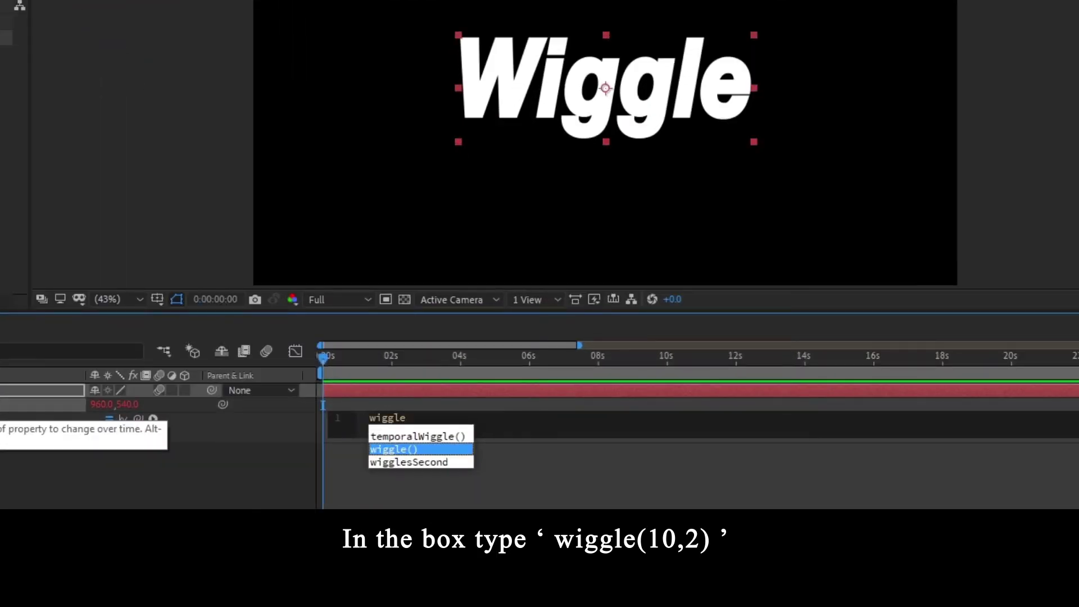
key(Return)
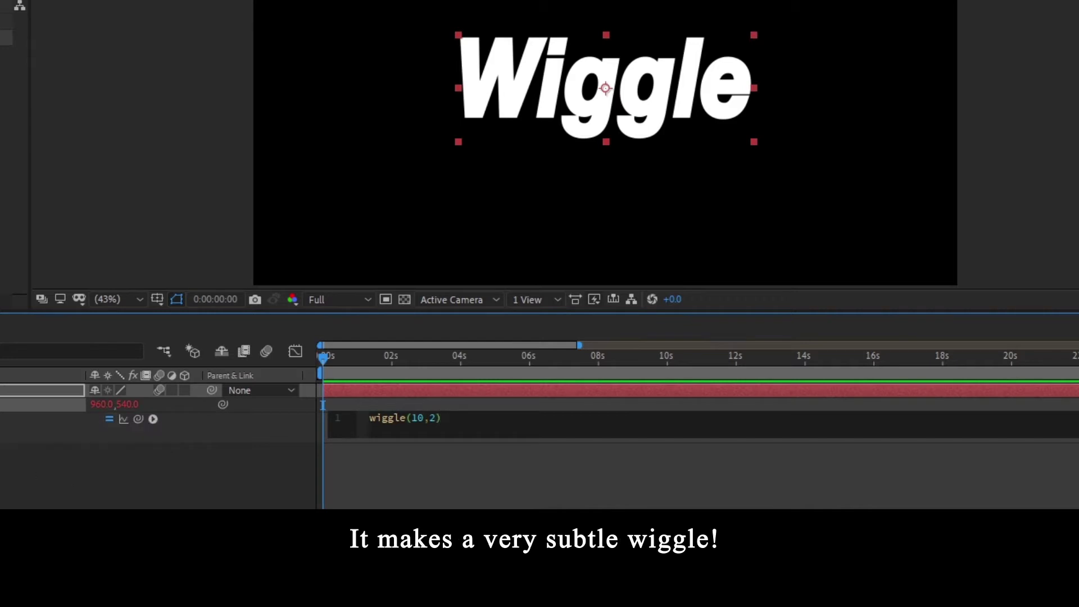
click(434, 490)
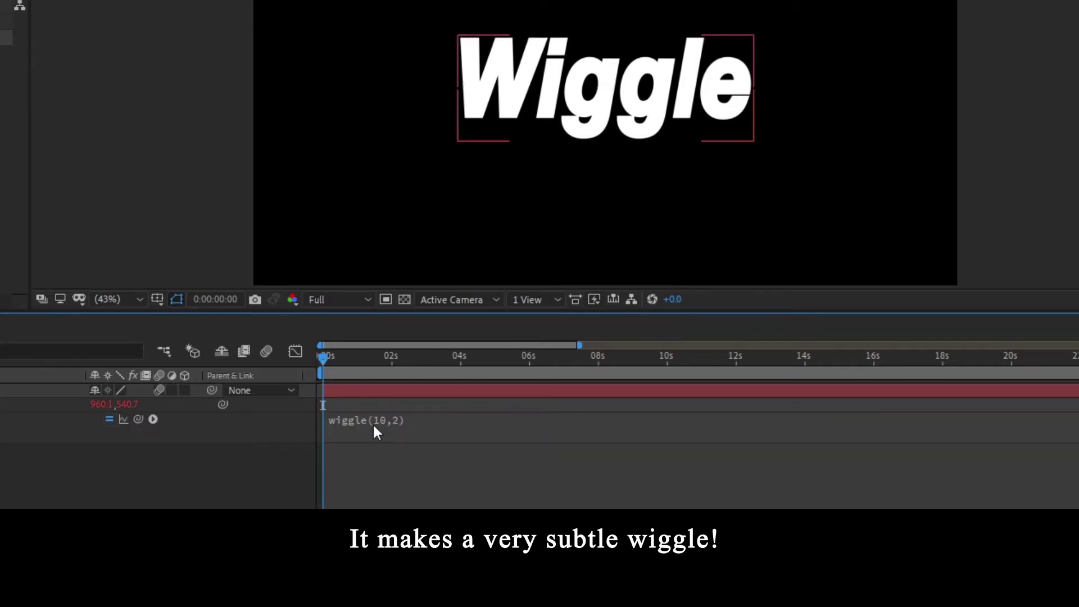
key(space)
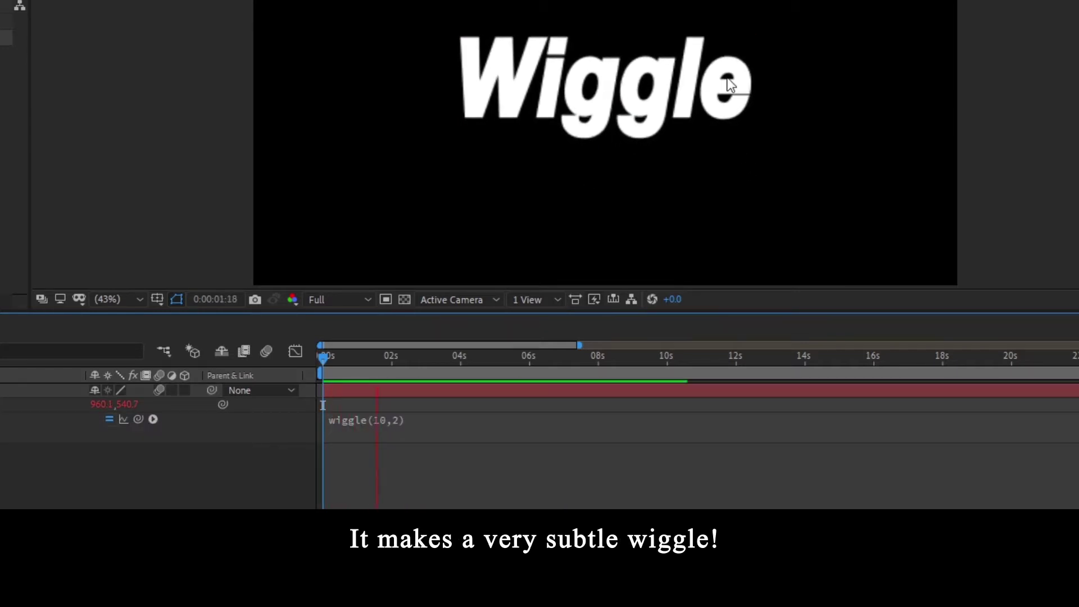
key(space)
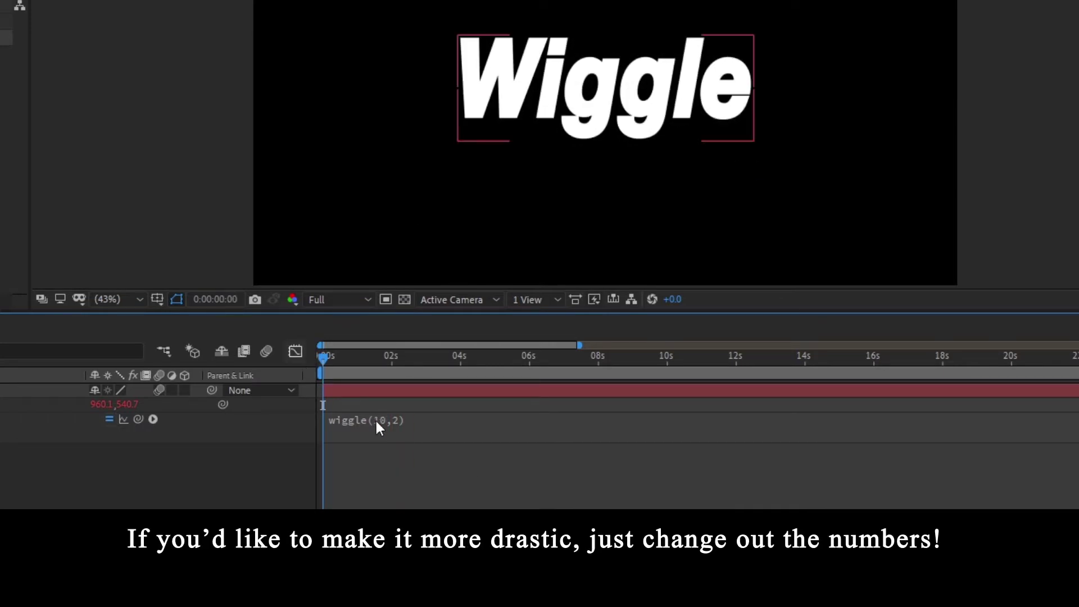
Select the amplitude 2 in the wiggle expression to delete it, leaving wiggle(10,).
click(377, 423)
click(432, 421)
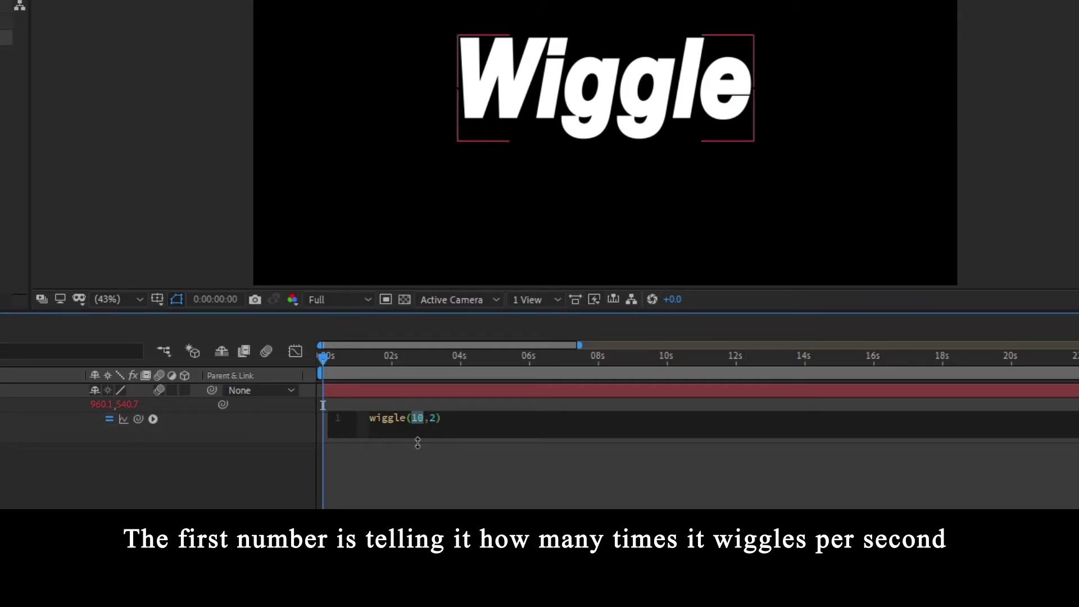
double_click(436, 419)
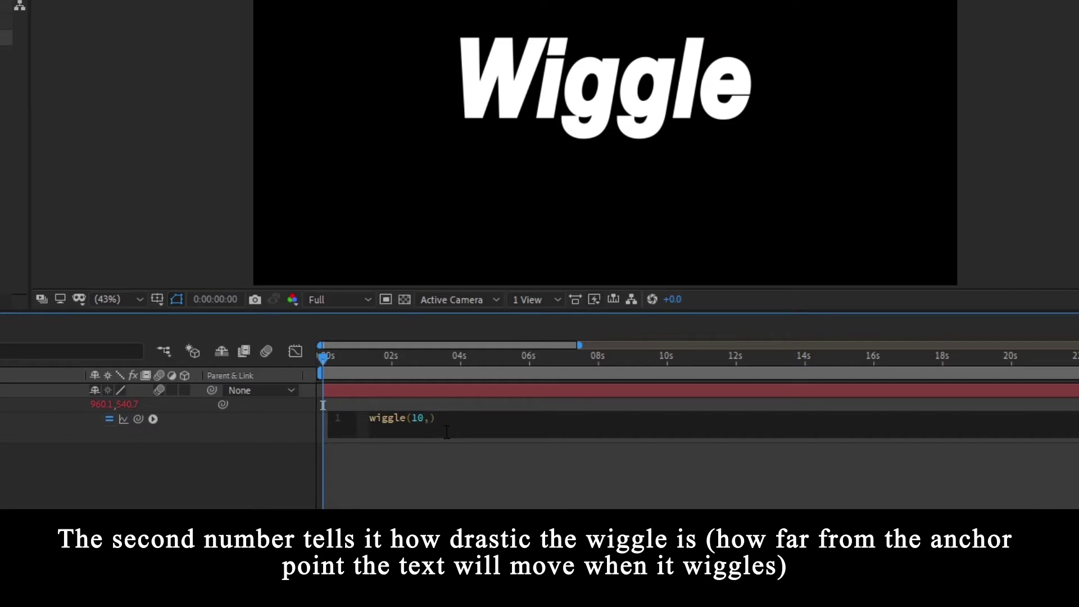
text(7)
Commit wiggle(10,7) and preview the stronger jitter.
key(KP_Enter)
key(space)
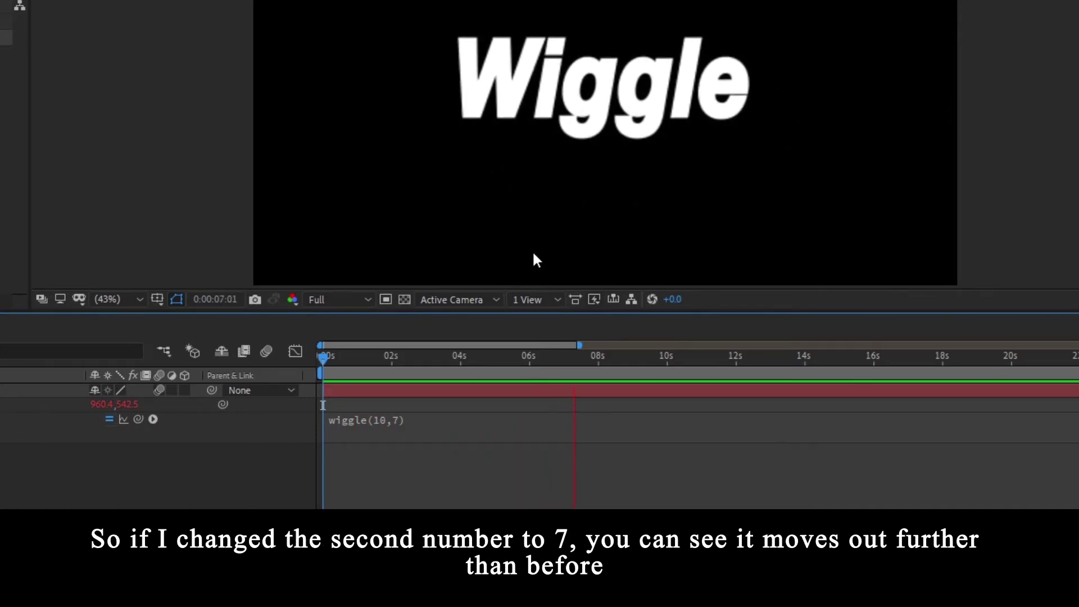
key(space)
Change the amplitude to 10, preview it, then select the 10 to revert it.
click(427, 423)
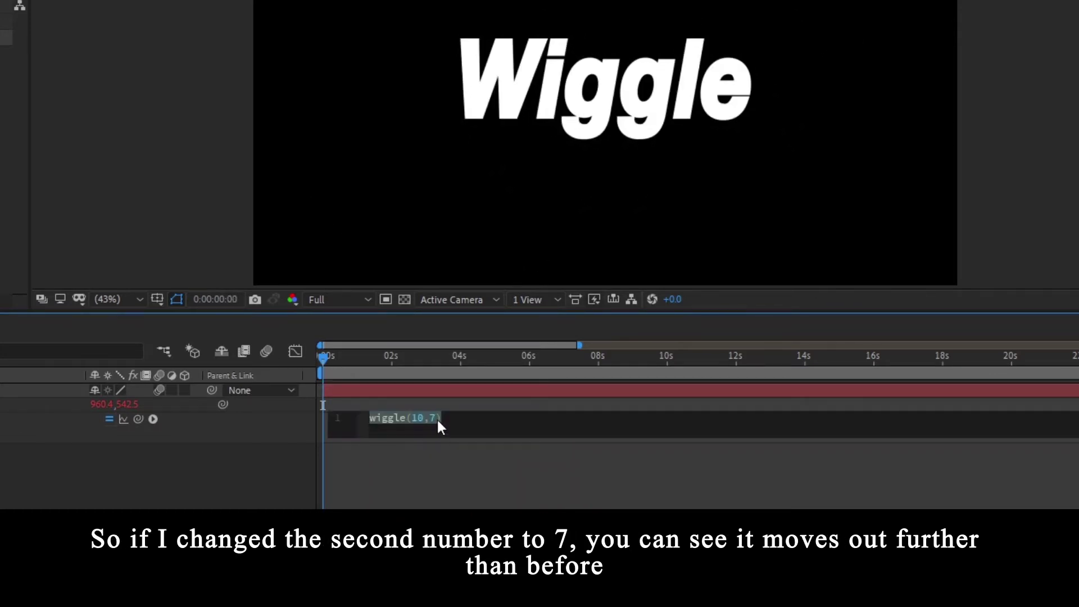
click(437, 418)
text(10)
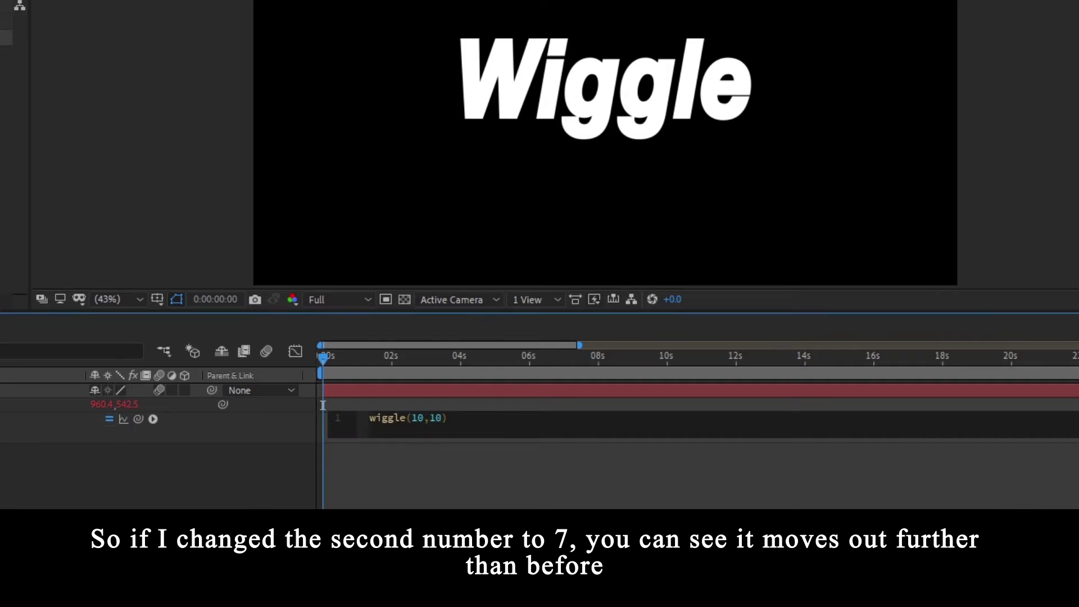
click(586, 199)
key(space)
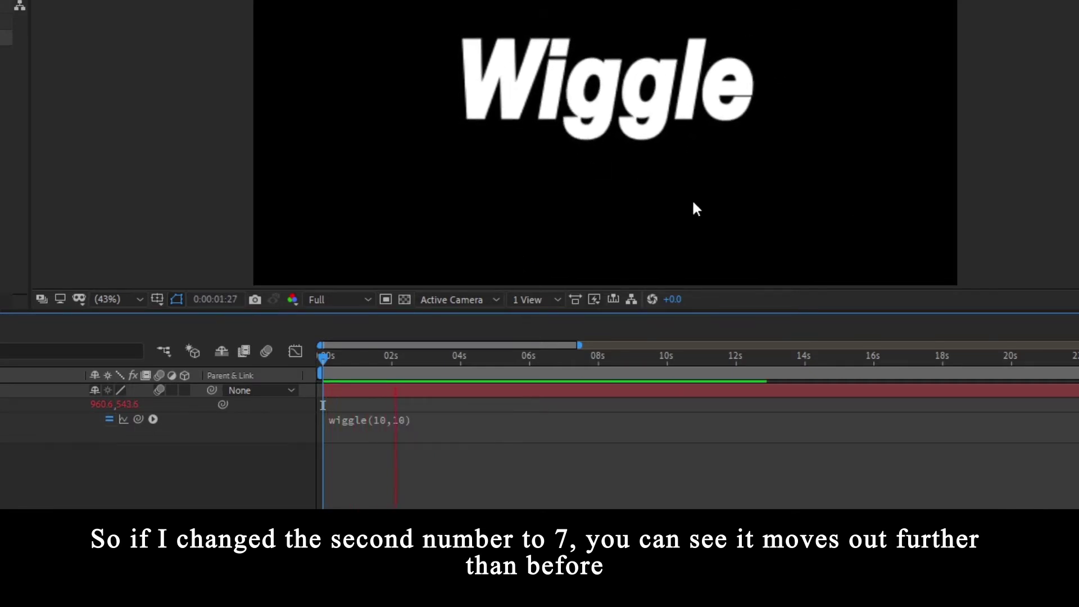
key(space)
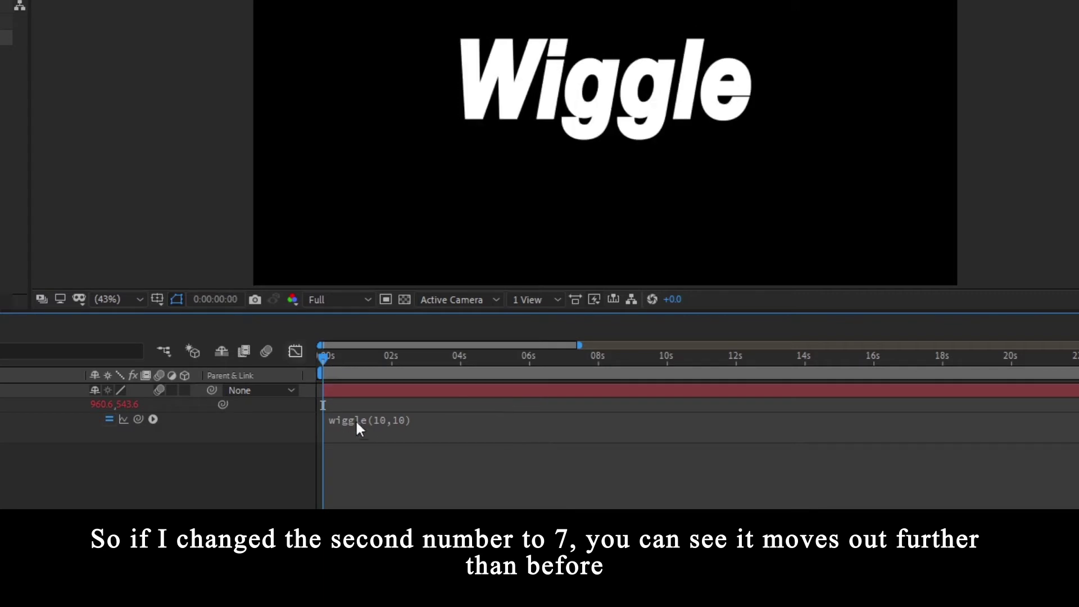
click(357, 423)
drag(443, 417, 436, 418)
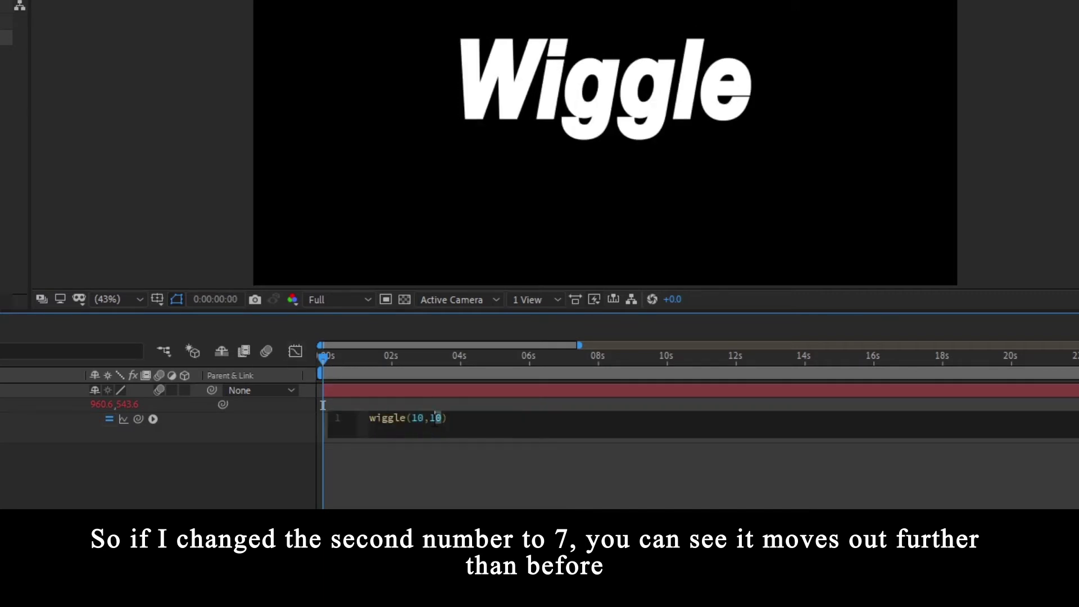
Restore amplitude 2, then try a faster wiggle(60,2) and preview it.
text(2)
click(423, 417)
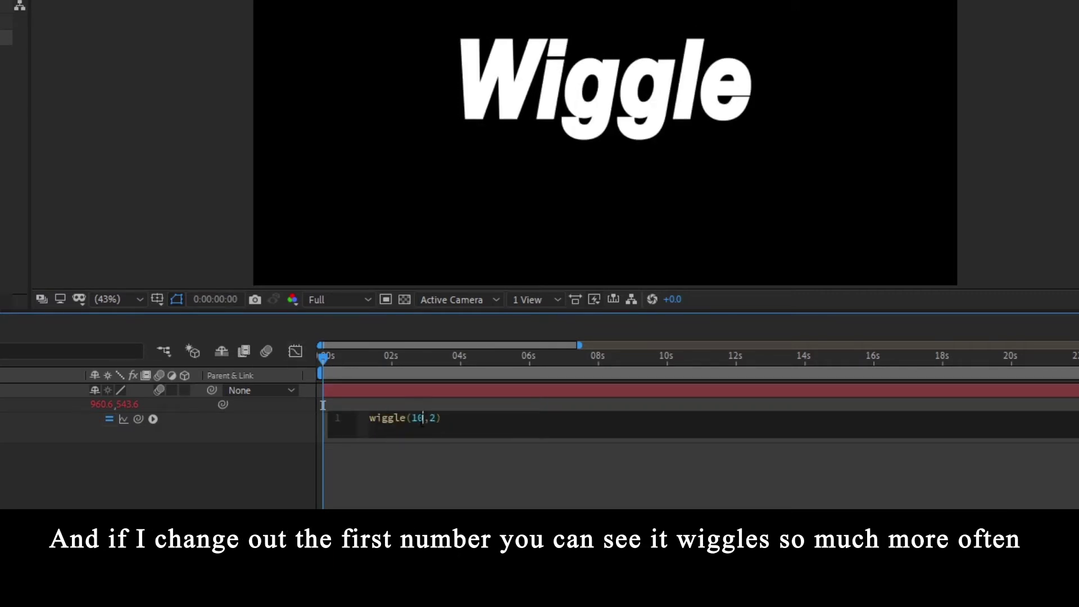
text(6)
text(0)
click(606, 123)
key(space)
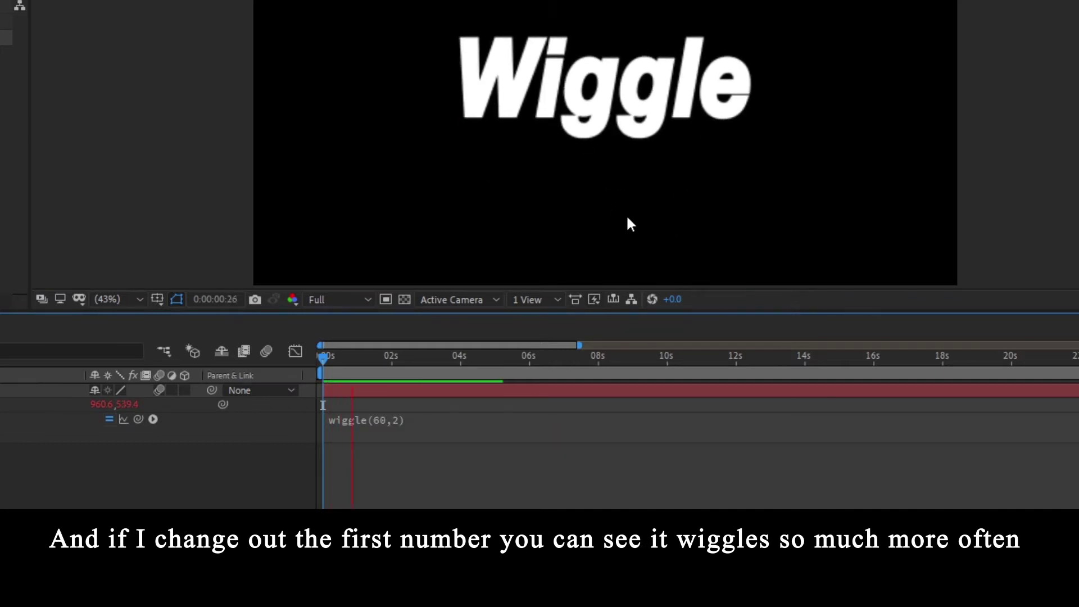
click(369, 357)
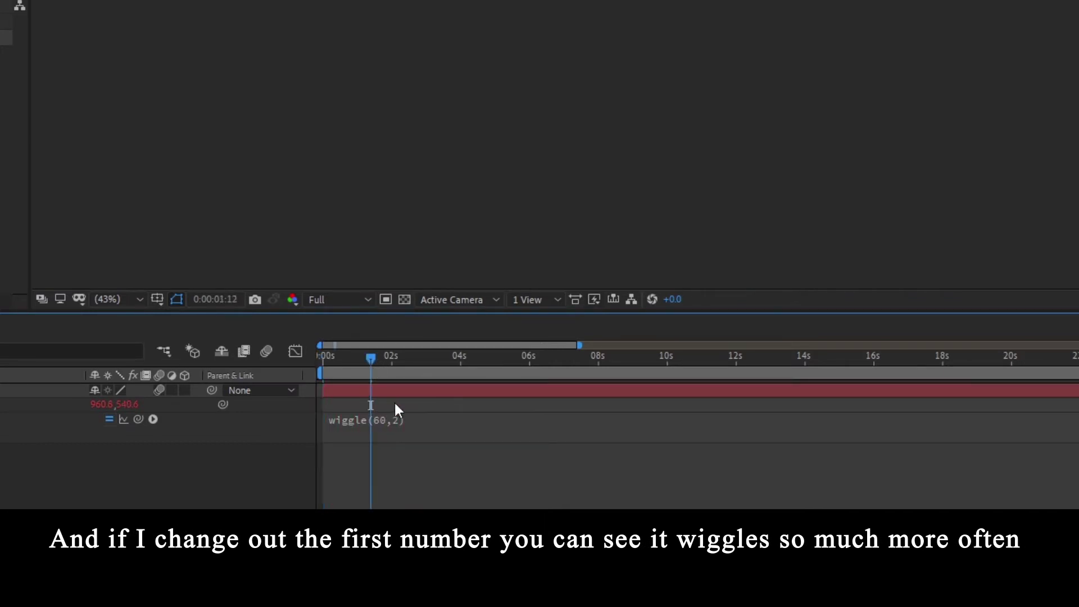
Try wiggle(60,10) and preview the faster, wider jitter.
click(395, 417)
click(437, 418)
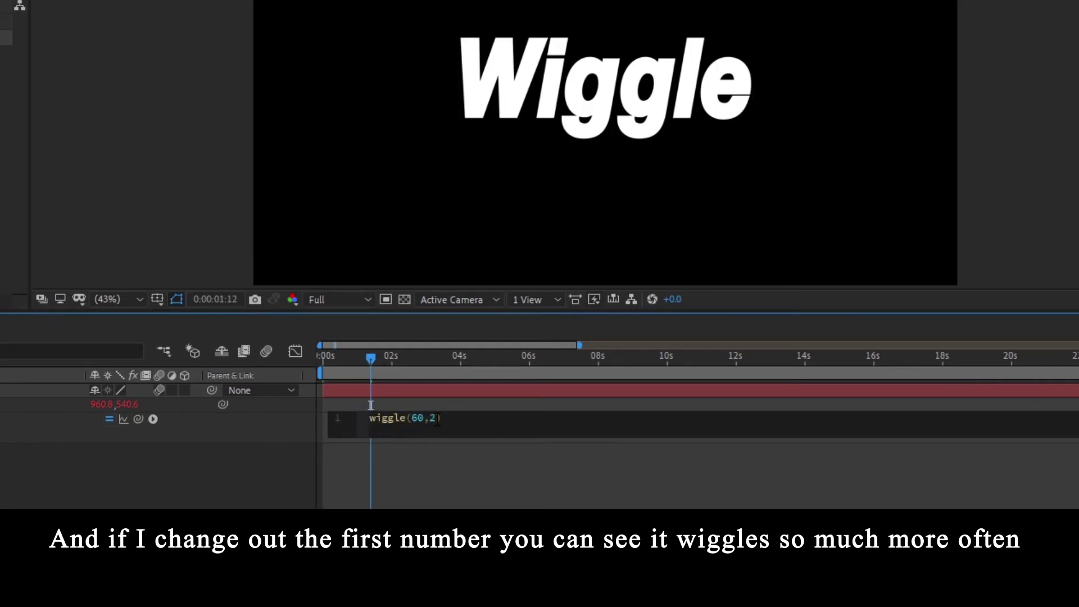
text(10)
key(KP_Enter)
key(space)
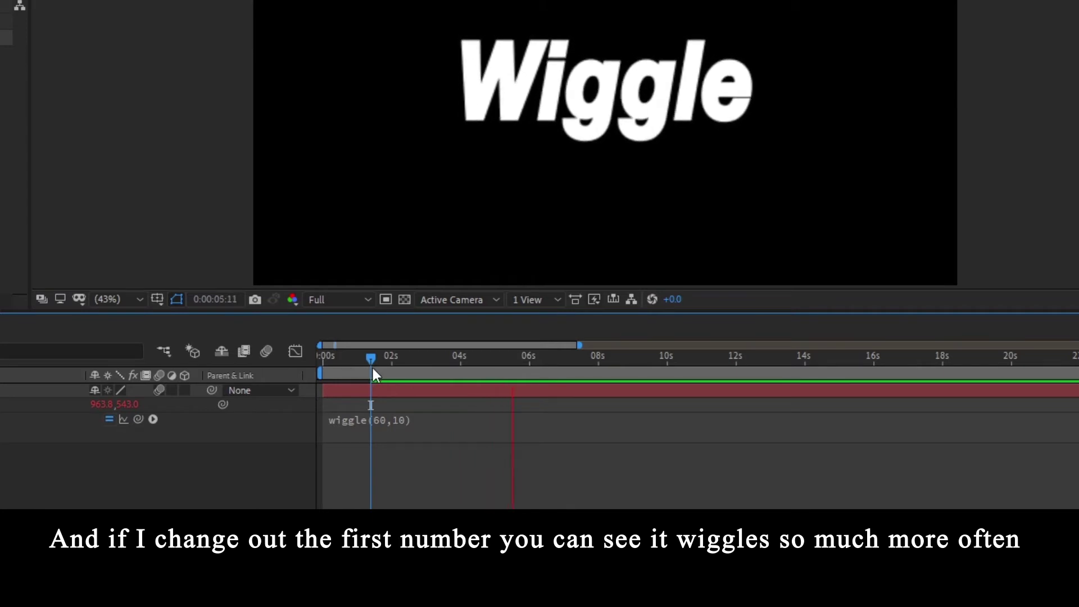
drag(371, 360, 281, 373)
Rewrite the expression back to wiggle(10,2), then scrub and play to preview it.
click(421, 421)
drag(447, 418, 414, 418)
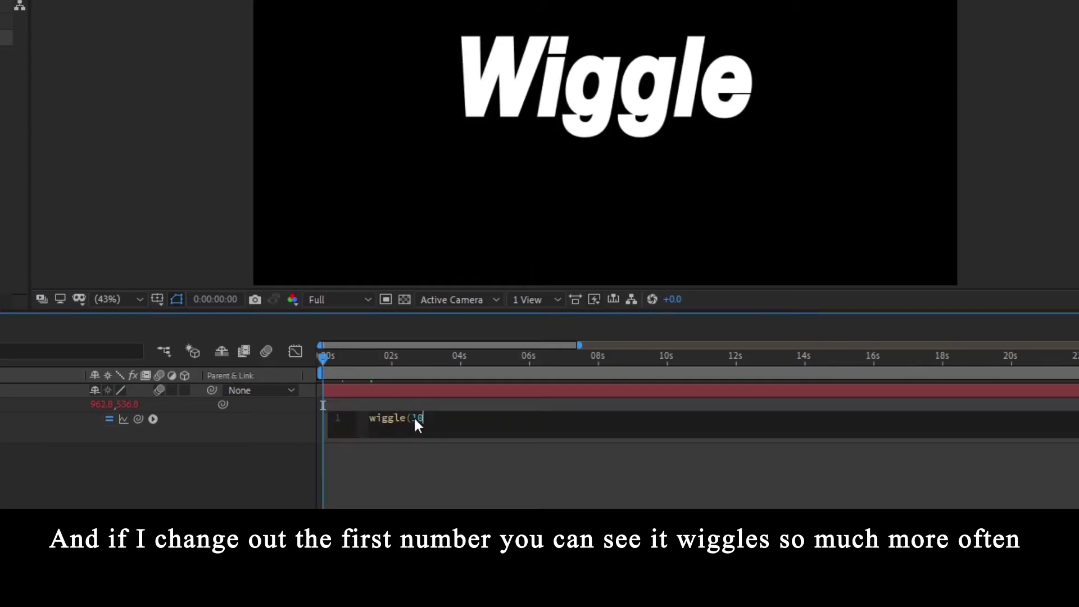
text(,2))
click(416, 499)
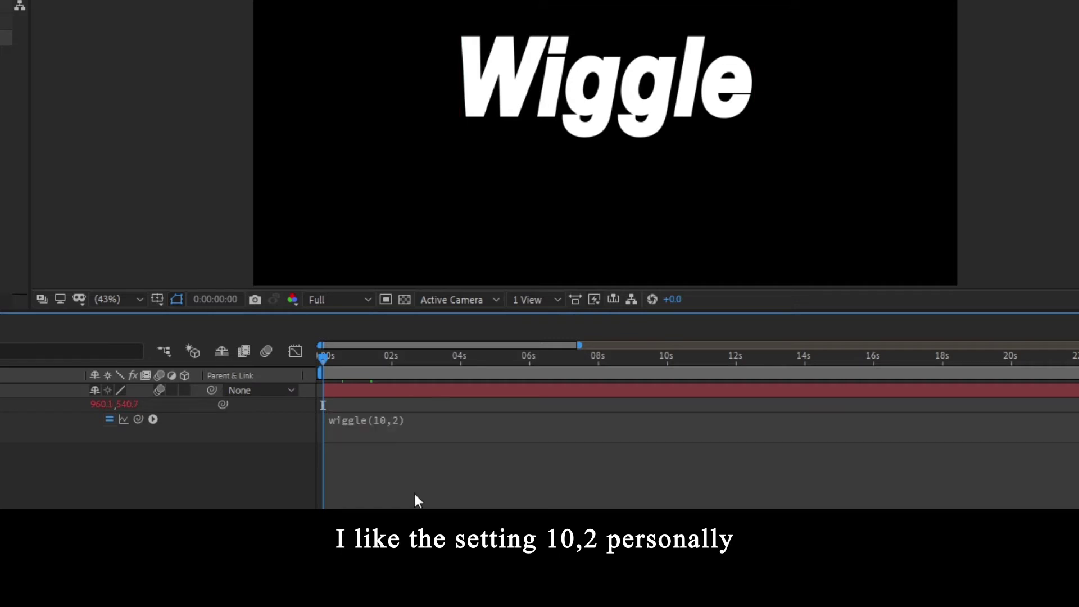
mouse_move(387, 356)
mouse_down()
mouse_move(514, 353)
mouse_move(815, 381)
mouse_move(374, 357)
mouse_move(433, 377)
mouse_move(393, 380)
mouse_up()
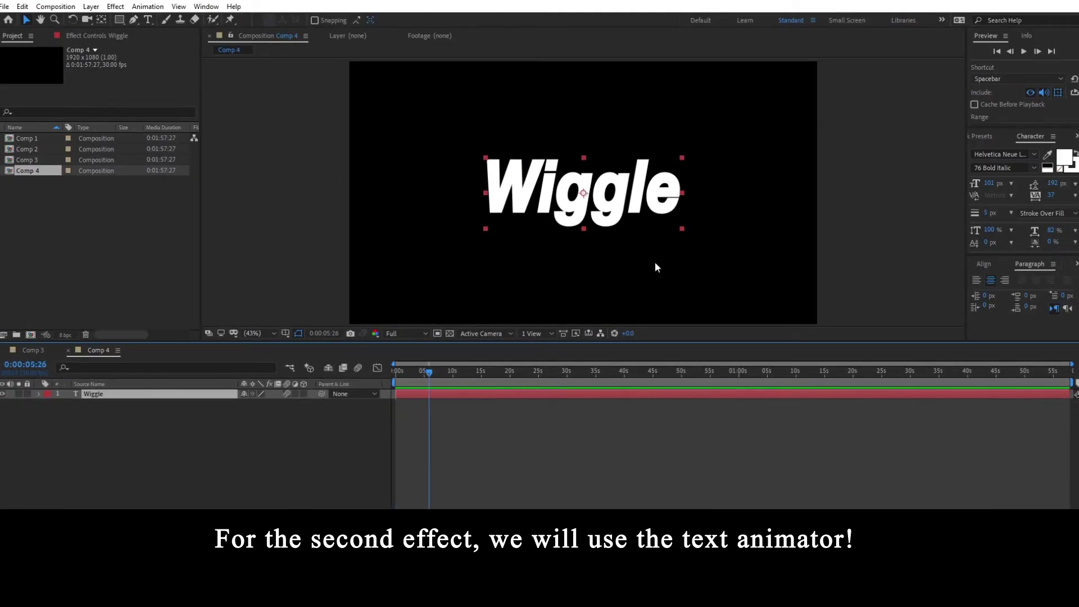
key(space)
Expand the Comp 4 Wiggle layer, select its Text group, and show the Animate property list.
click(38, 394)
click(48, 414)
click(48, 413)
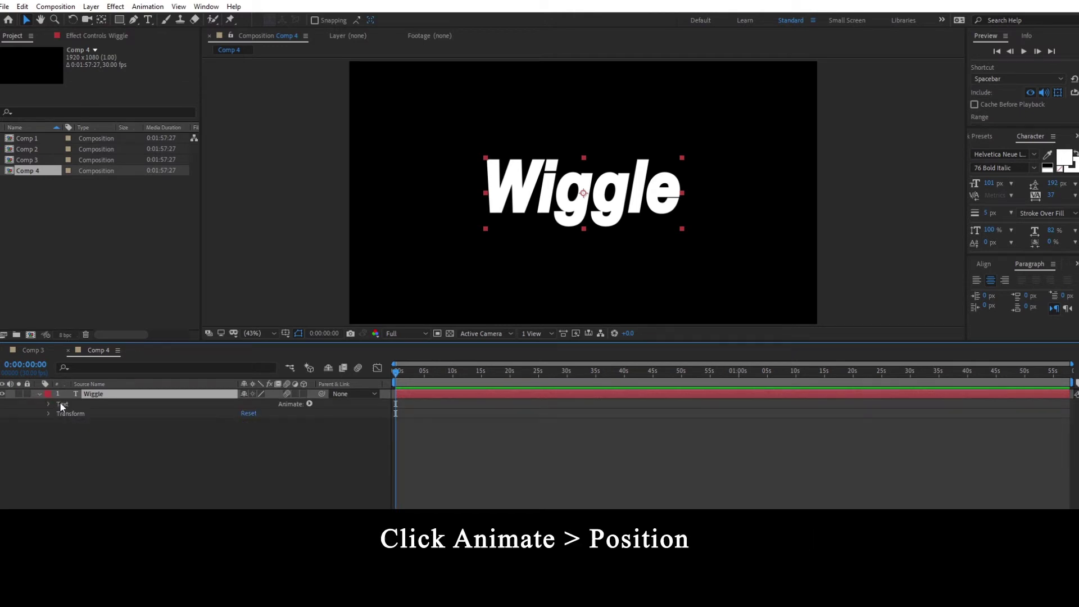
click(77, 403)
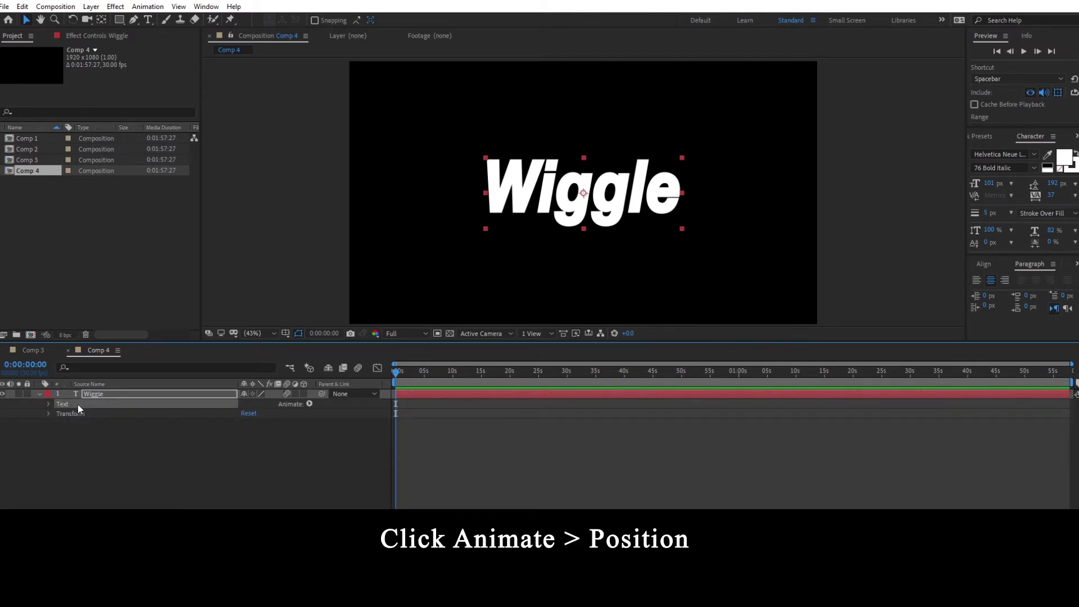
click(308, 403)
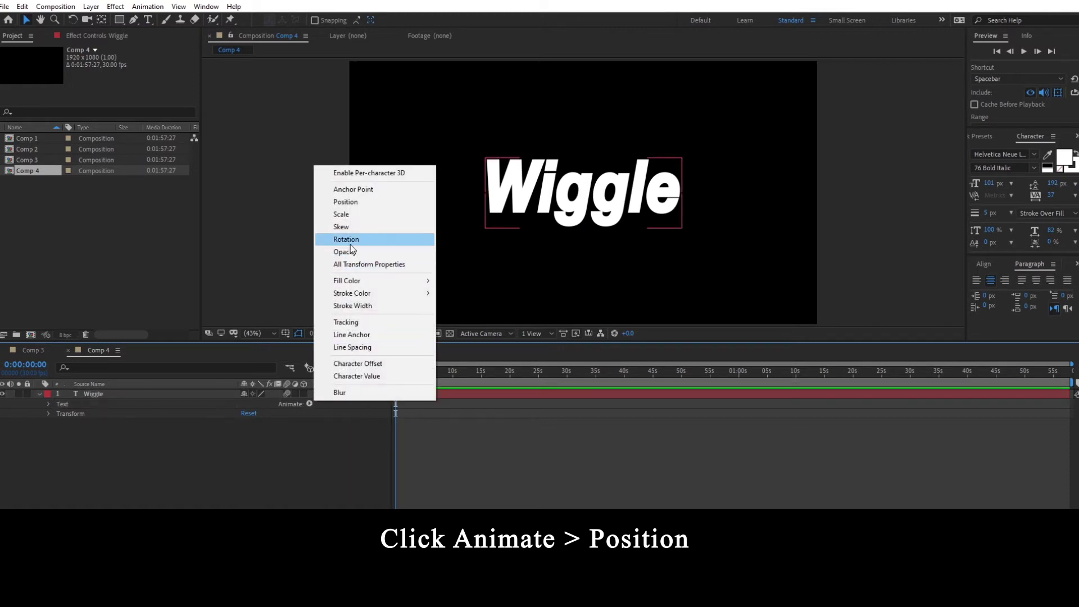
Add a Position animator to the text and set its offset to 5, -5.
click(365, 203)
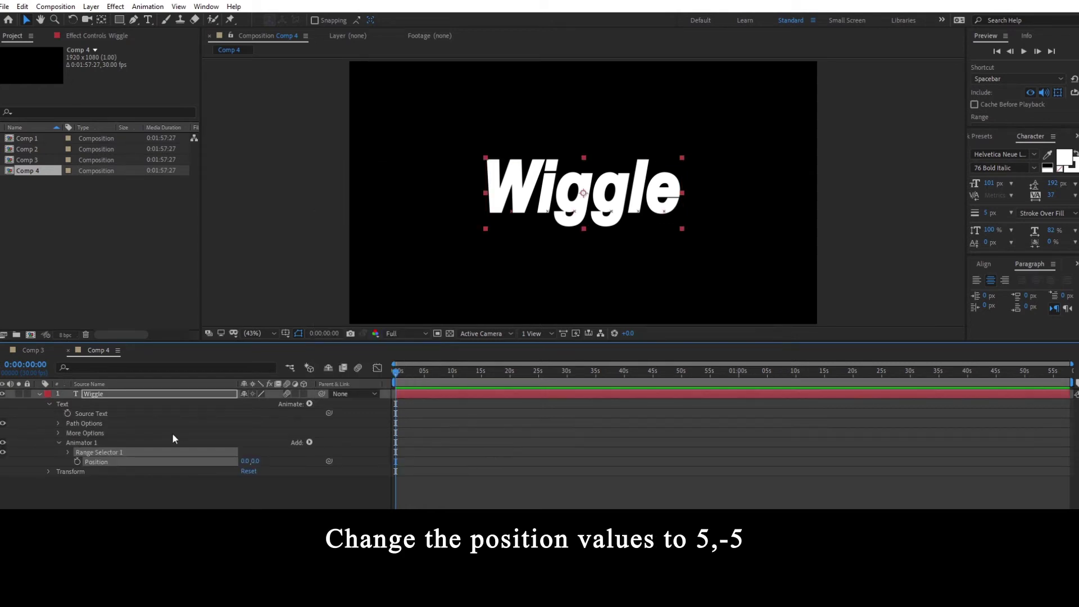
click(247, 462)
text(5)
key(Tab)
click(242, 487)
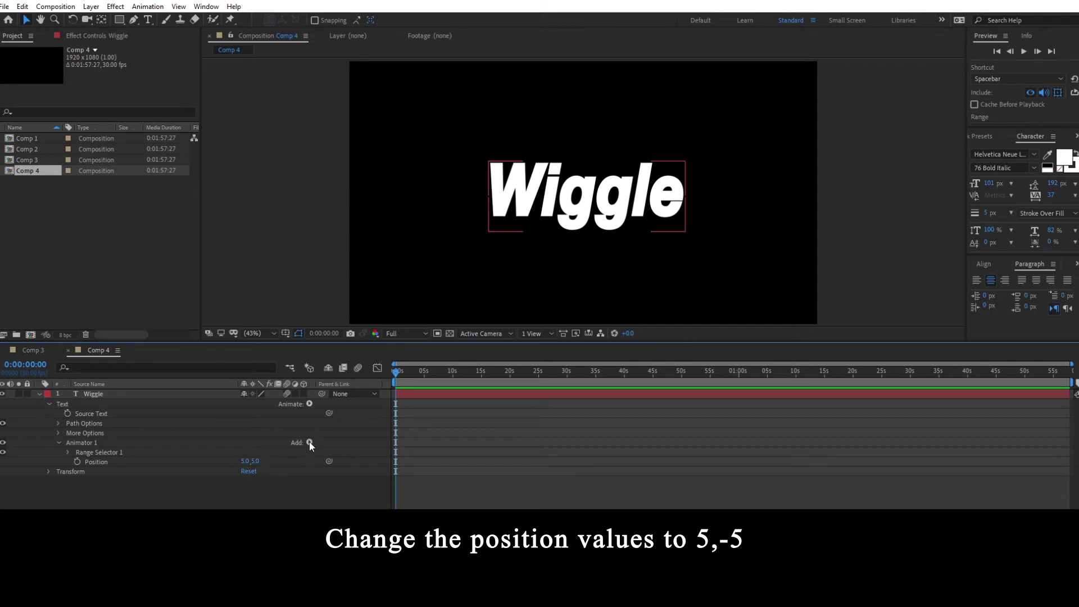
click(257, 461)
key(Return)
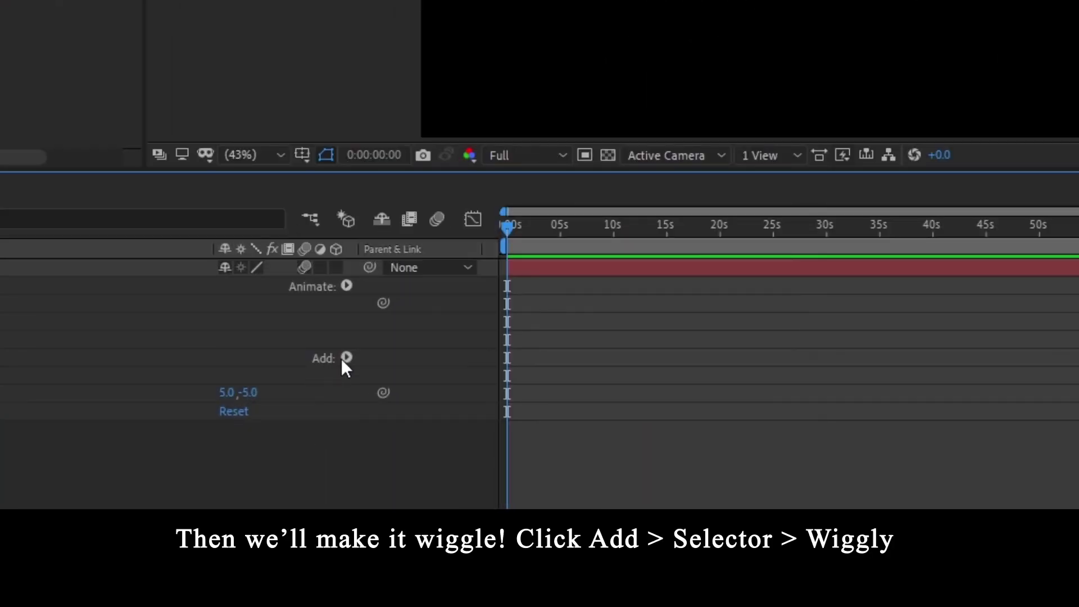
Add a Wiggly Selector to Animator 1 and preview the per-letter jitter.
click(345, 359)
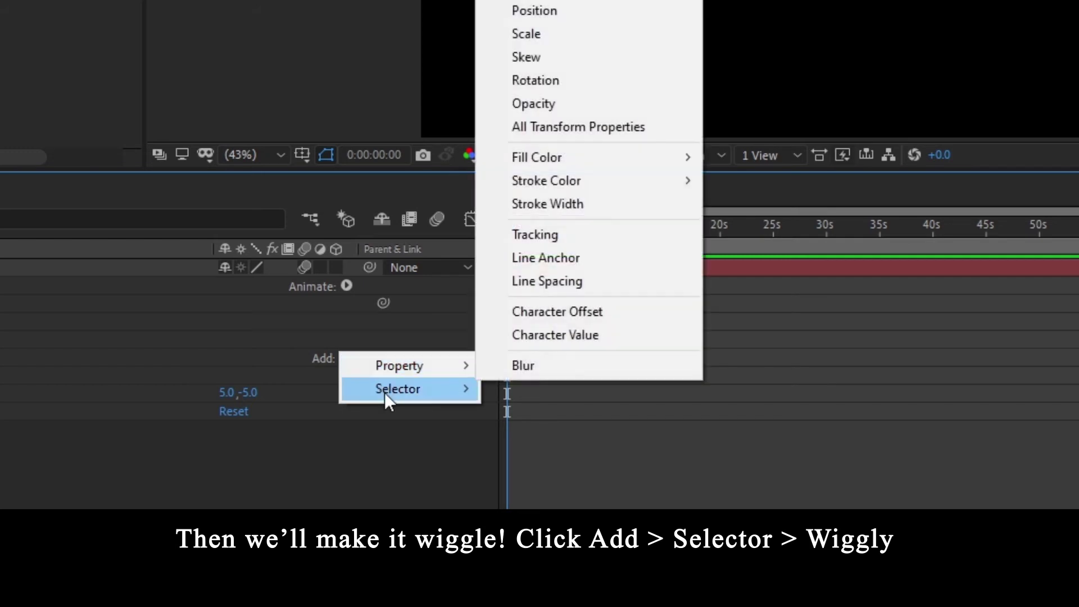
mouse_move(425, 395)
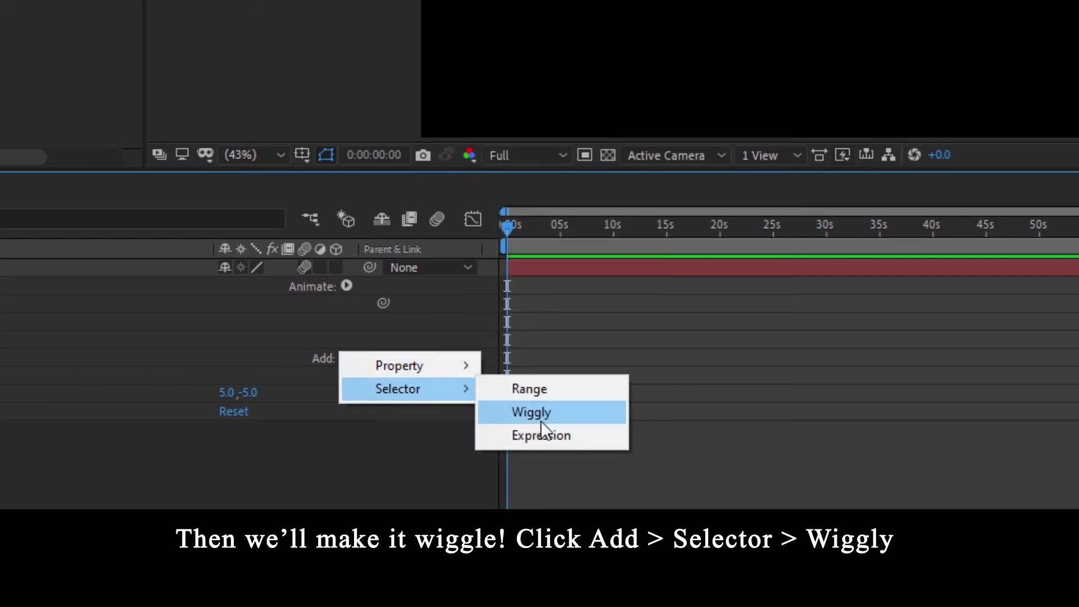
click(555, 418)
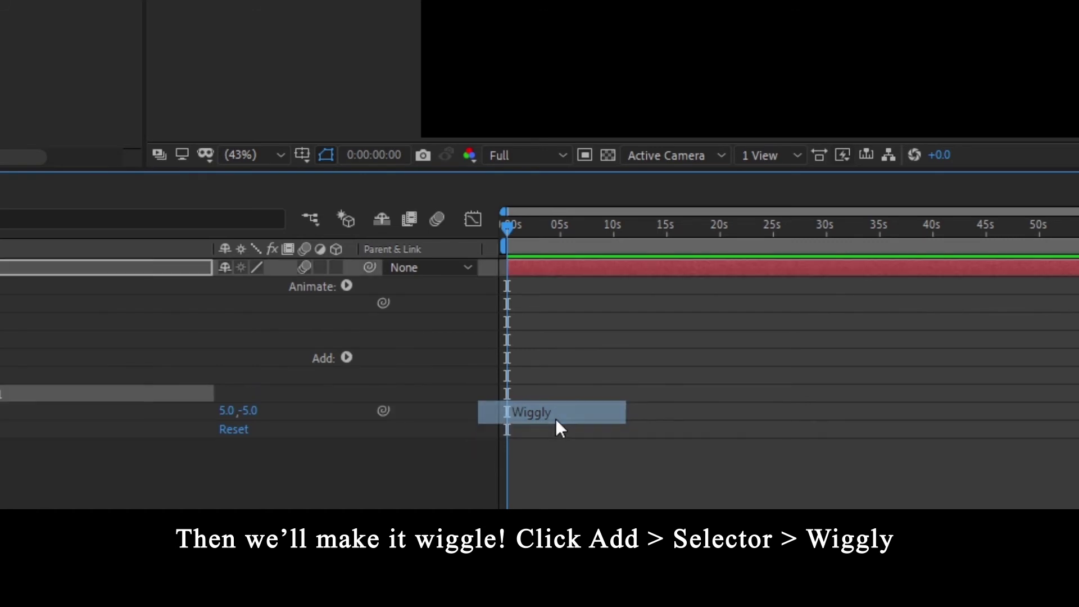
key(space)
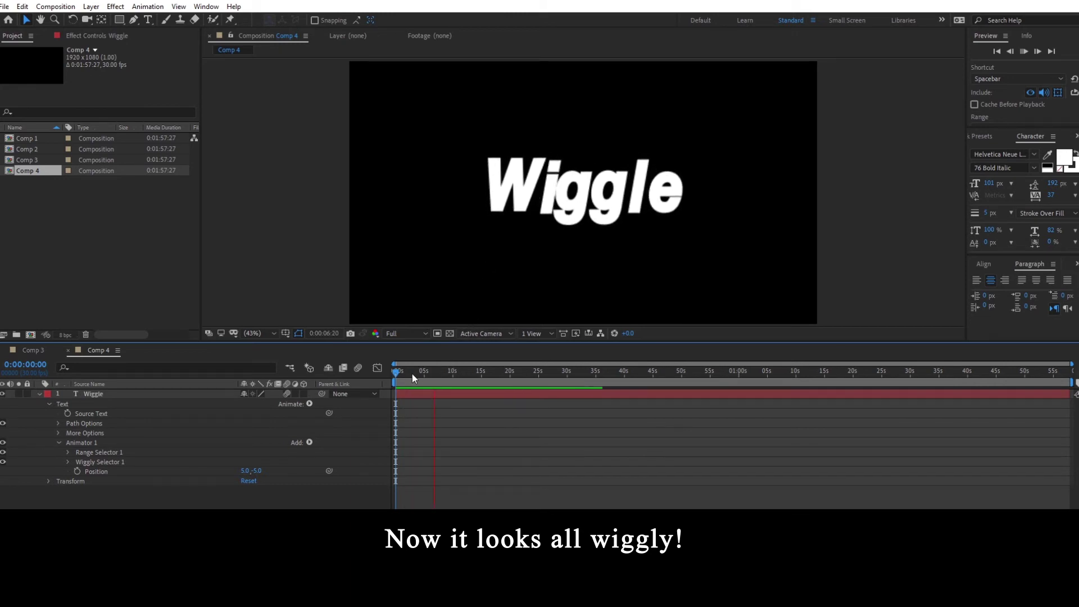
Set Wiggly Selector 1's Wiggles/Second to 10 and preview the result.
key(space)
click(68, 461)
scroll(106, 442, down, 1)
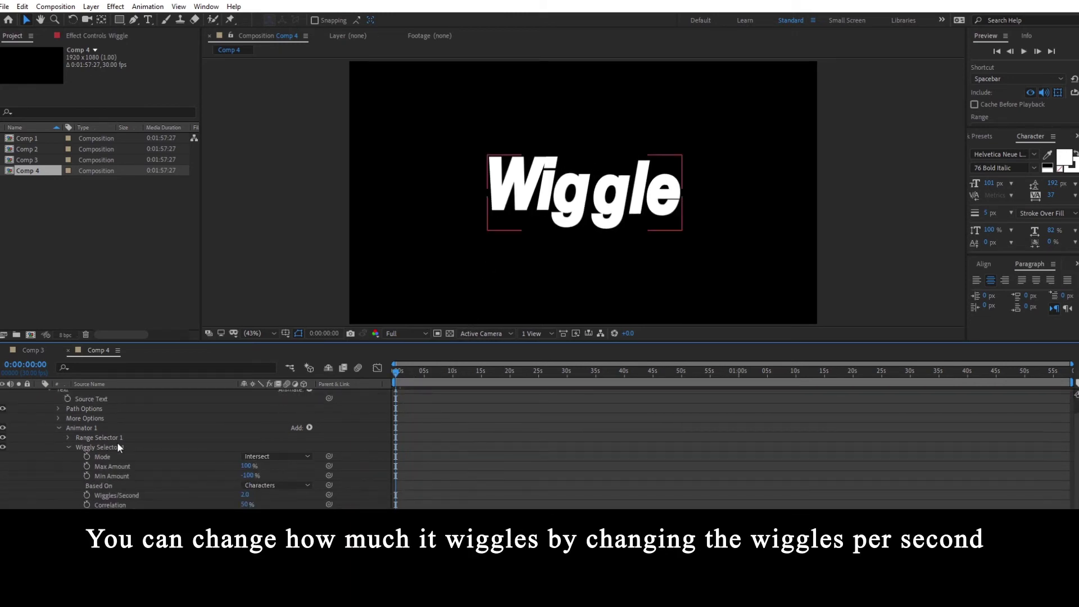
click(246, 494)
text(10)
key(Return)
key(space)
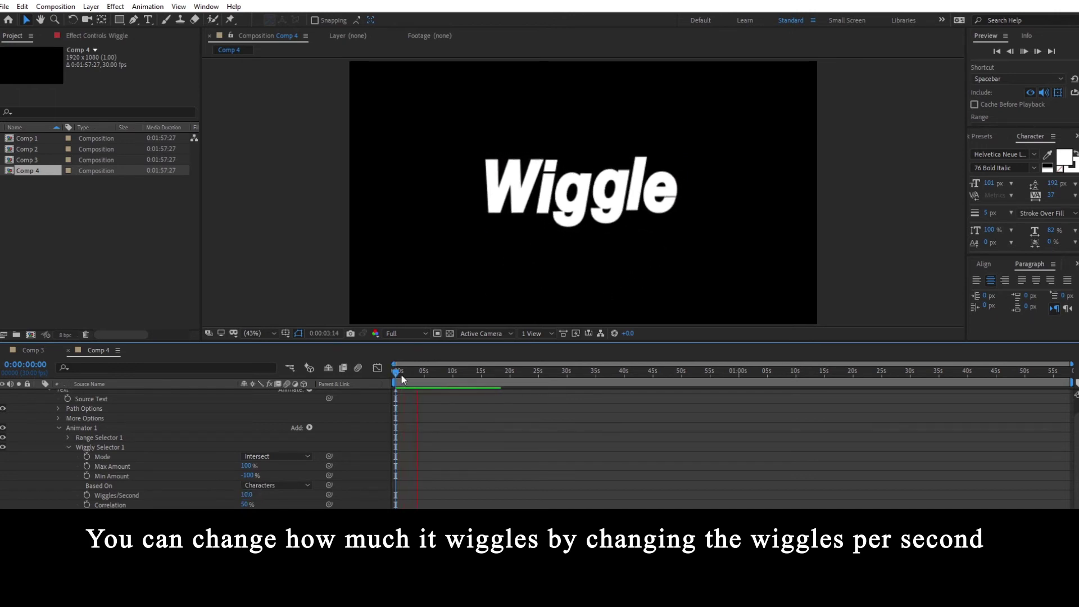
key(space)
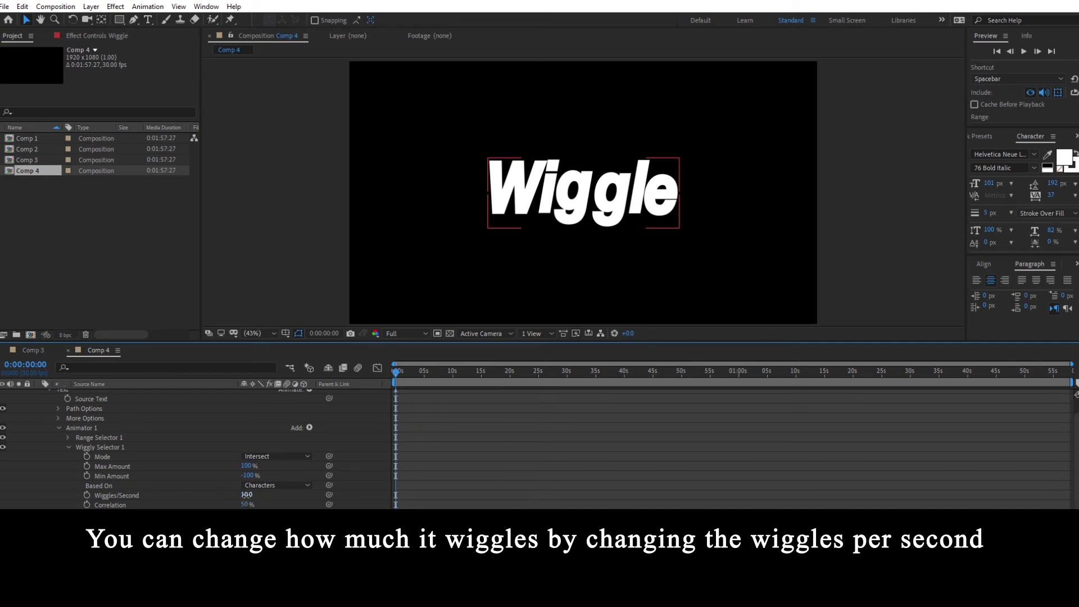
Lower Wiggles/Second to 3.0 and preview the slower per-letter jitter.
click(246, 494)
text(3)
key(Return)
key(space)
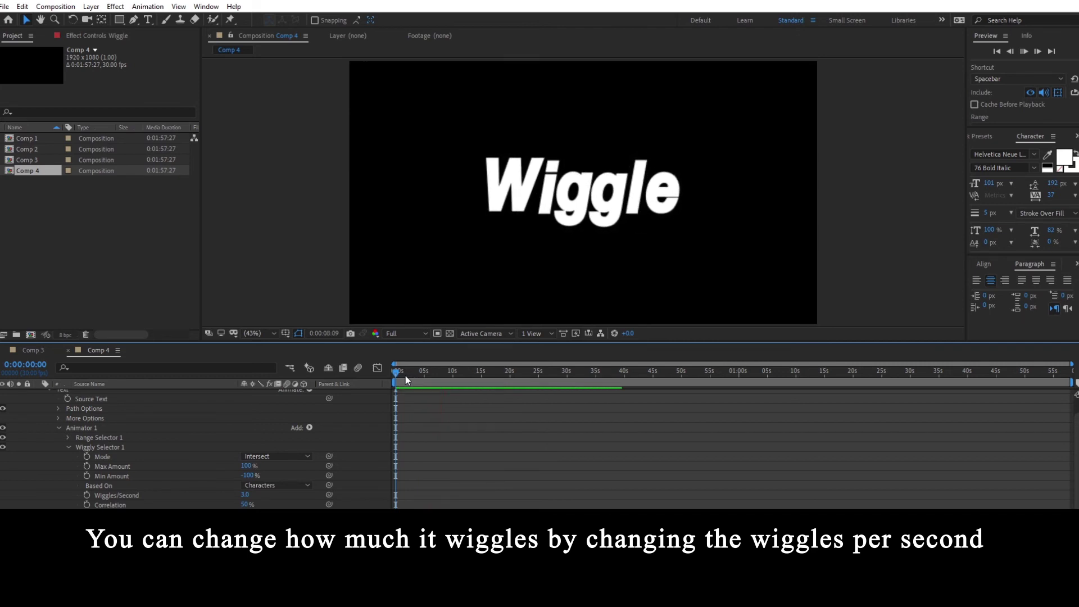
key(space)
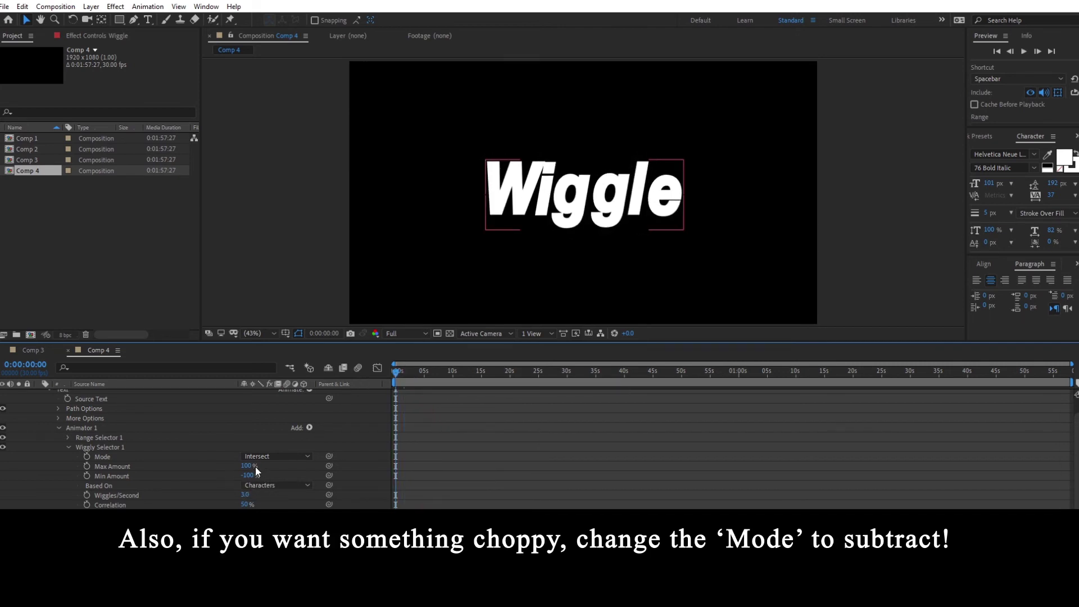
click(255, 457)
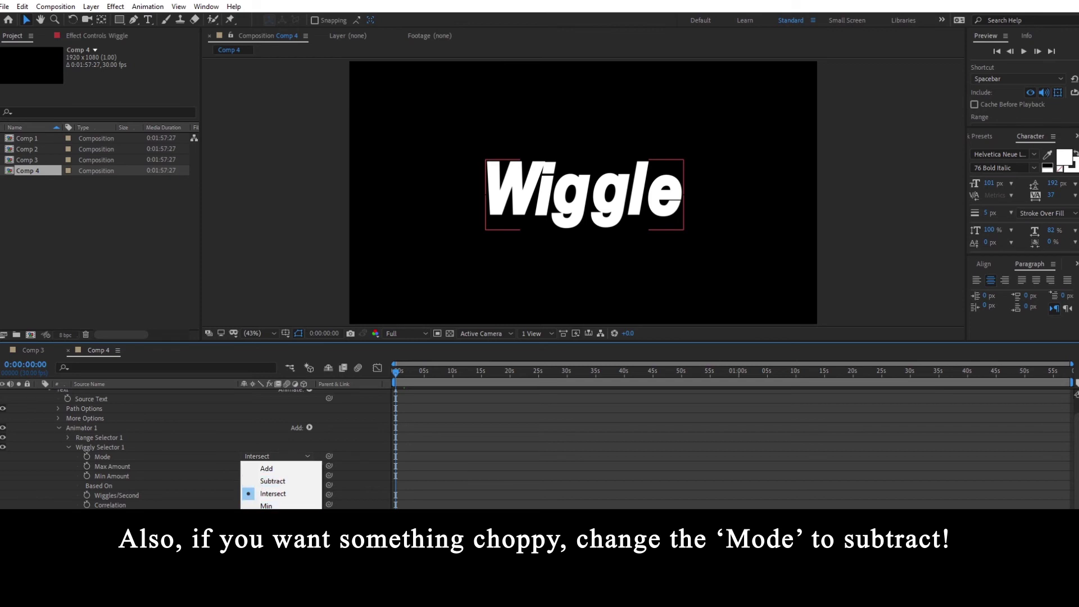
click(273, 481)
key(space)
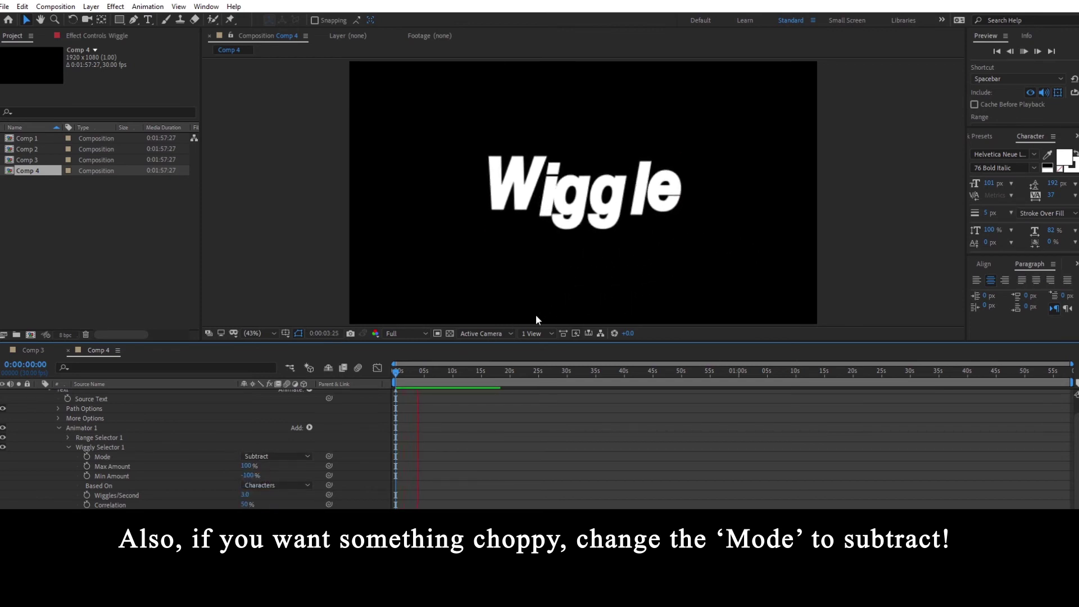
key(space)
click(275, 456)
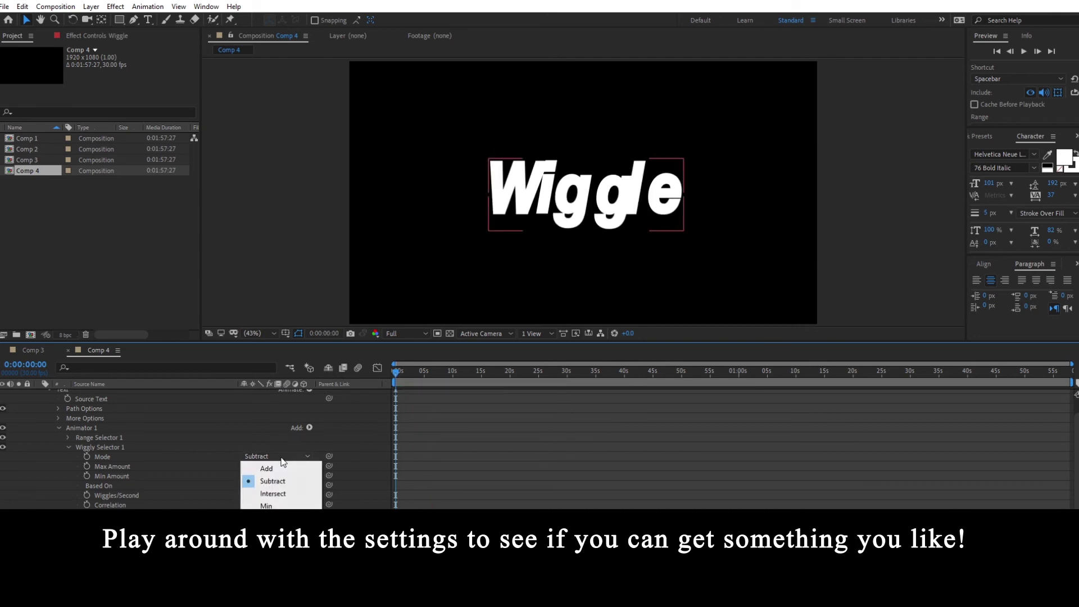
click(265, 466)
key(space)
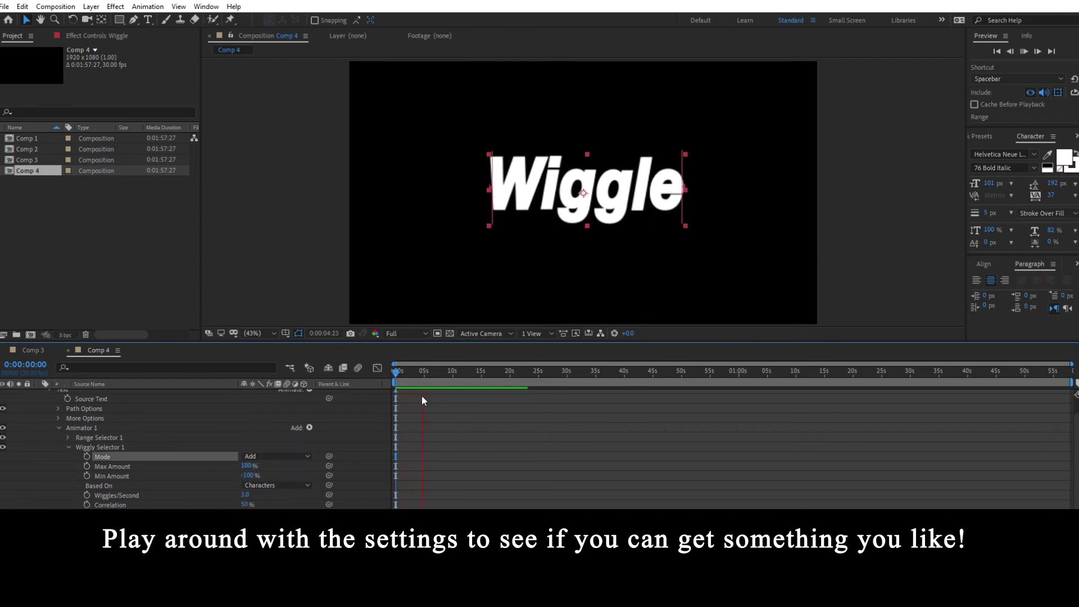
key(space)
click(278, 456)
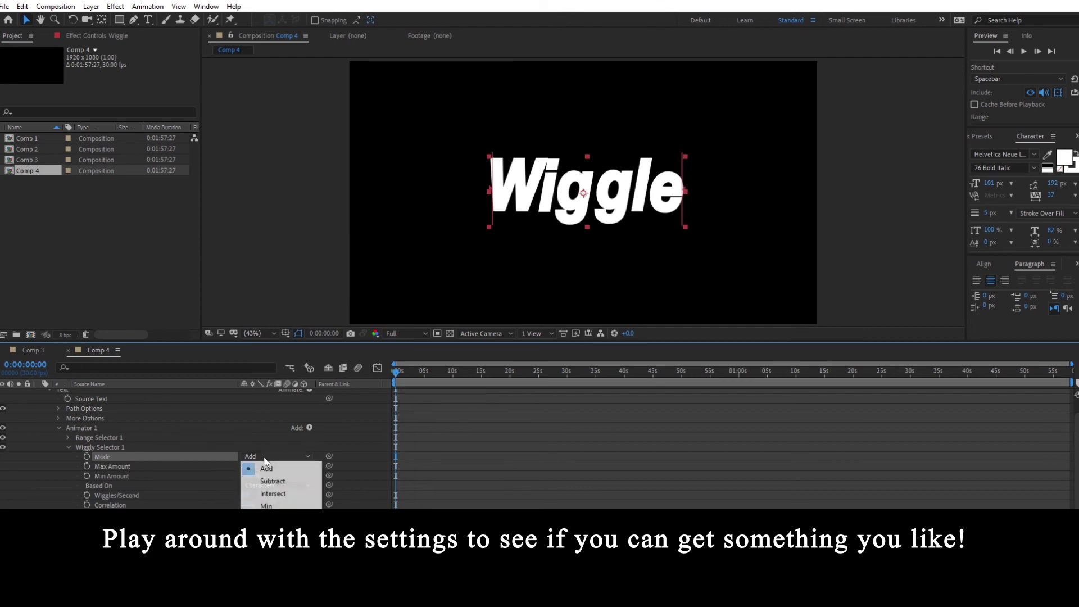
click(285, 495)
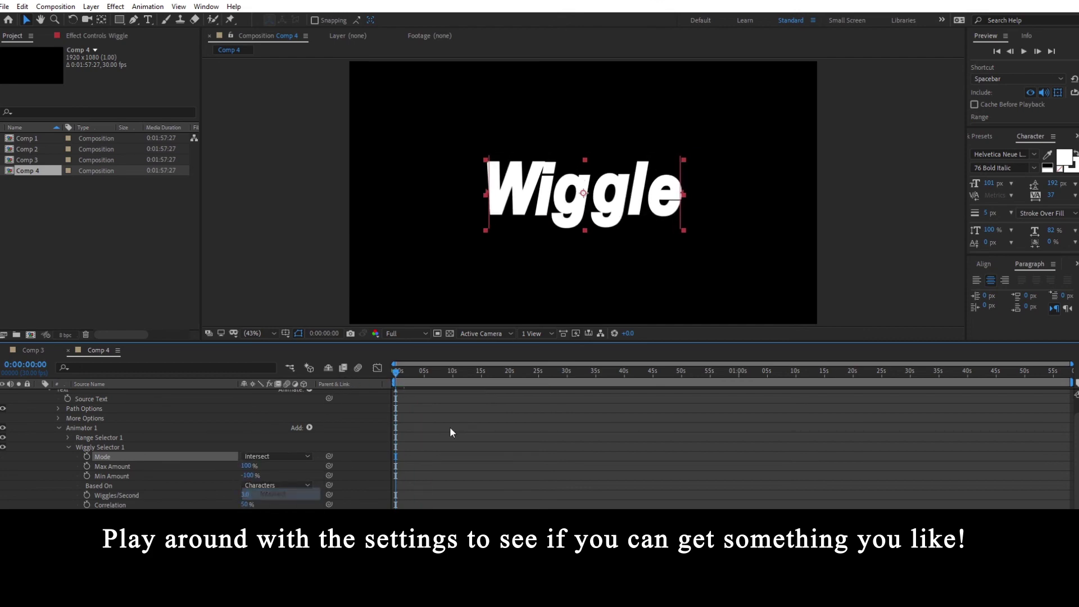
key(space)
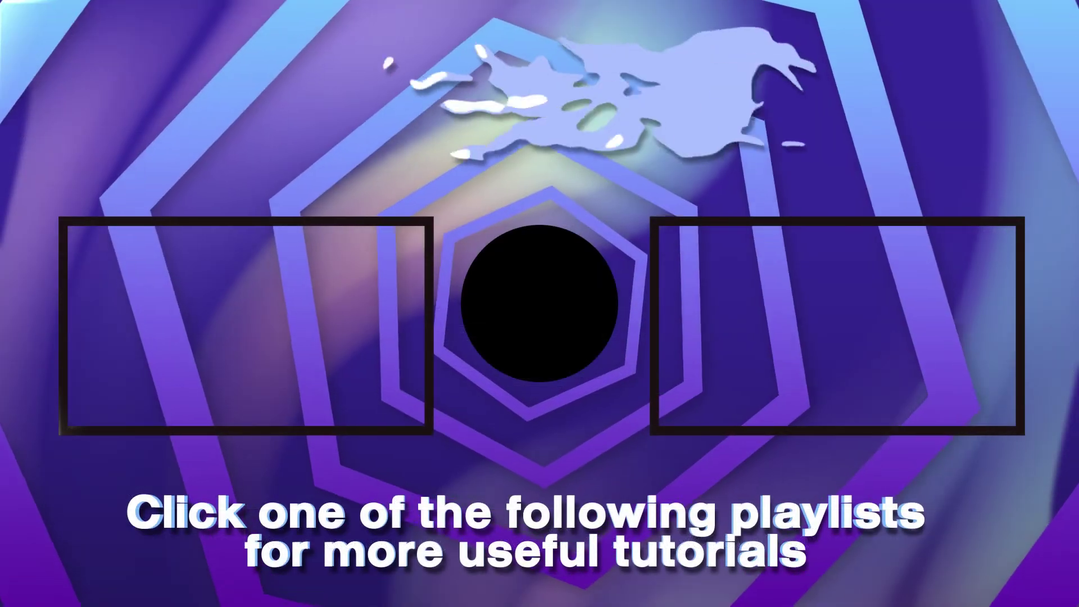